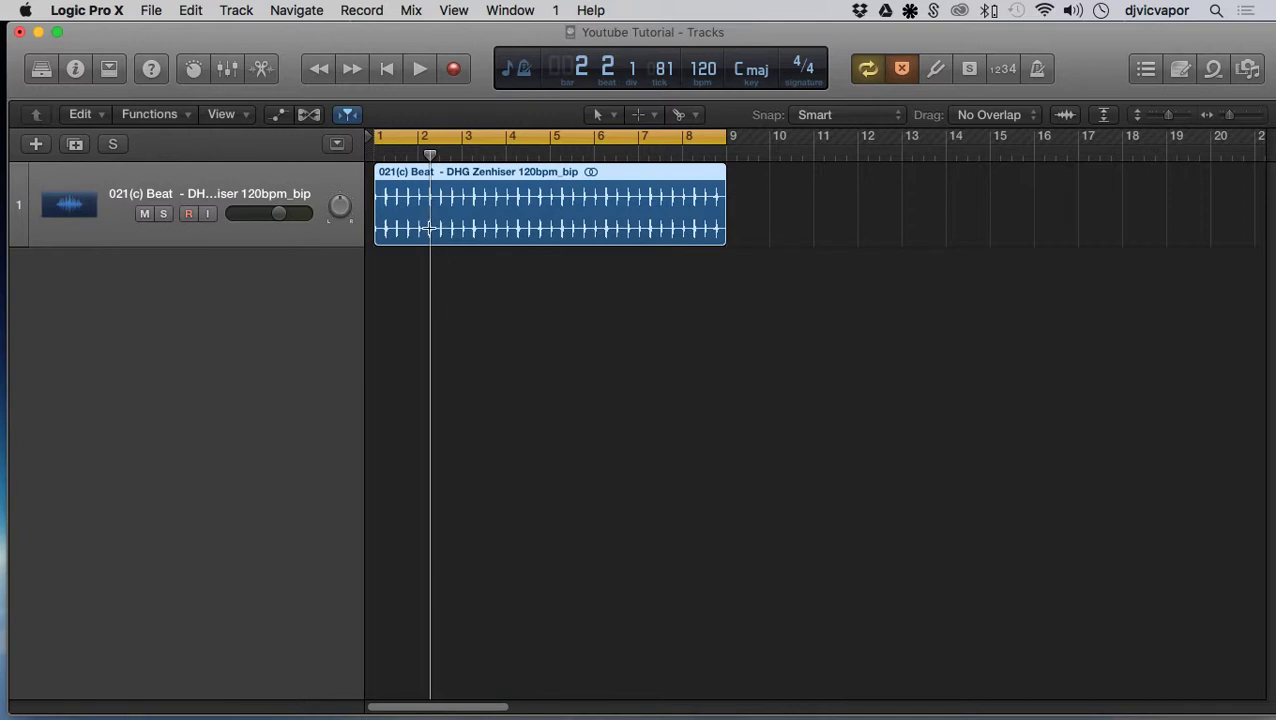
Play the beat from bar 1, then open its audio file in the Audio File editor.
key("Return")
key("space")
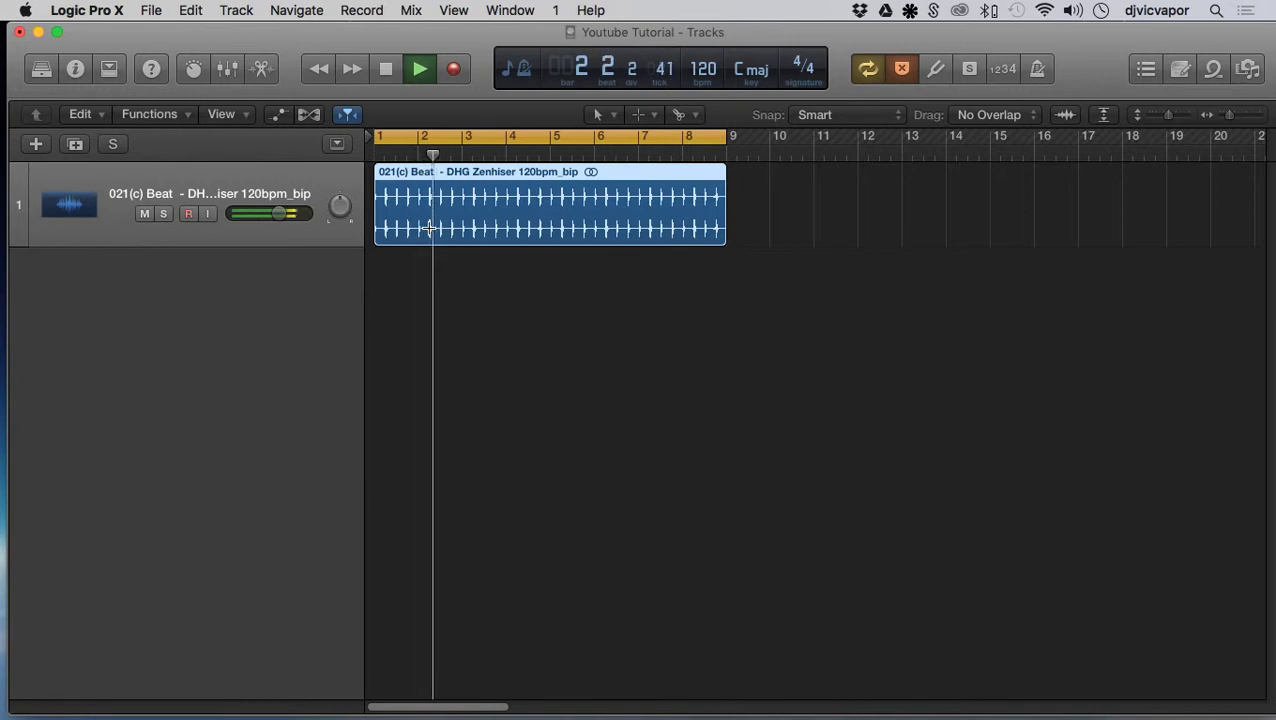
key("space")
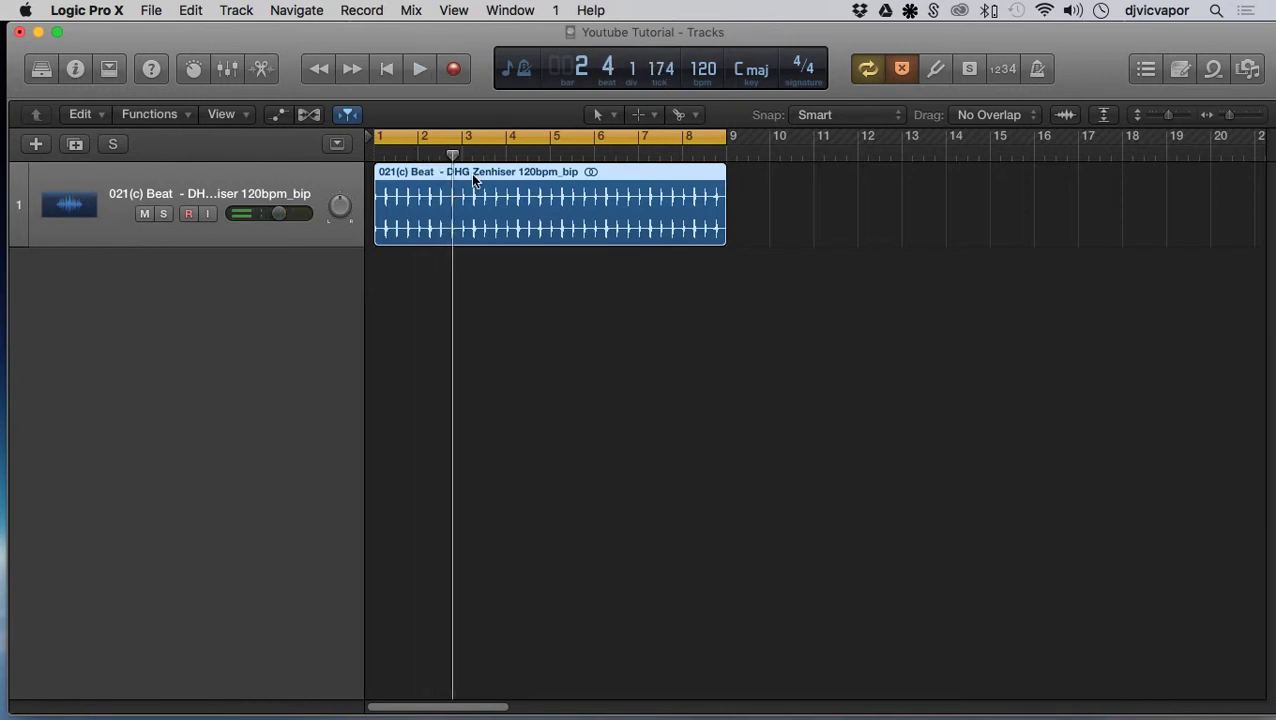
double_click(471, 172)
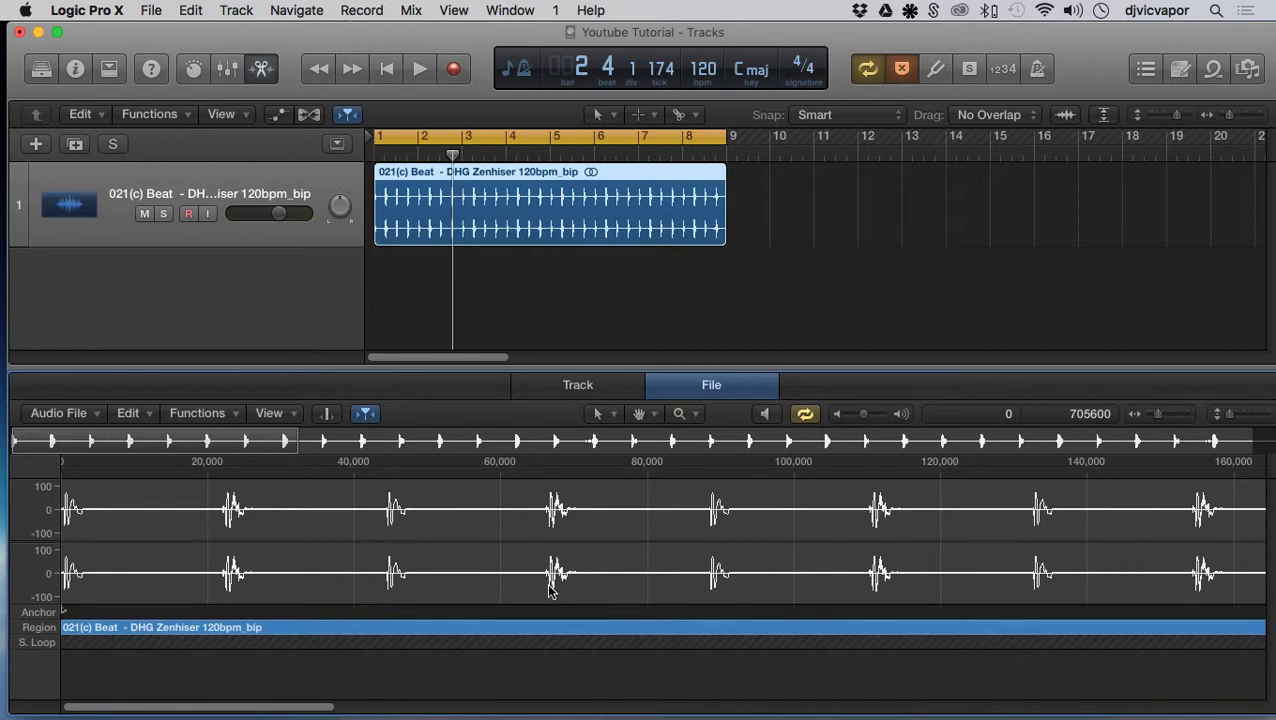
key("space")
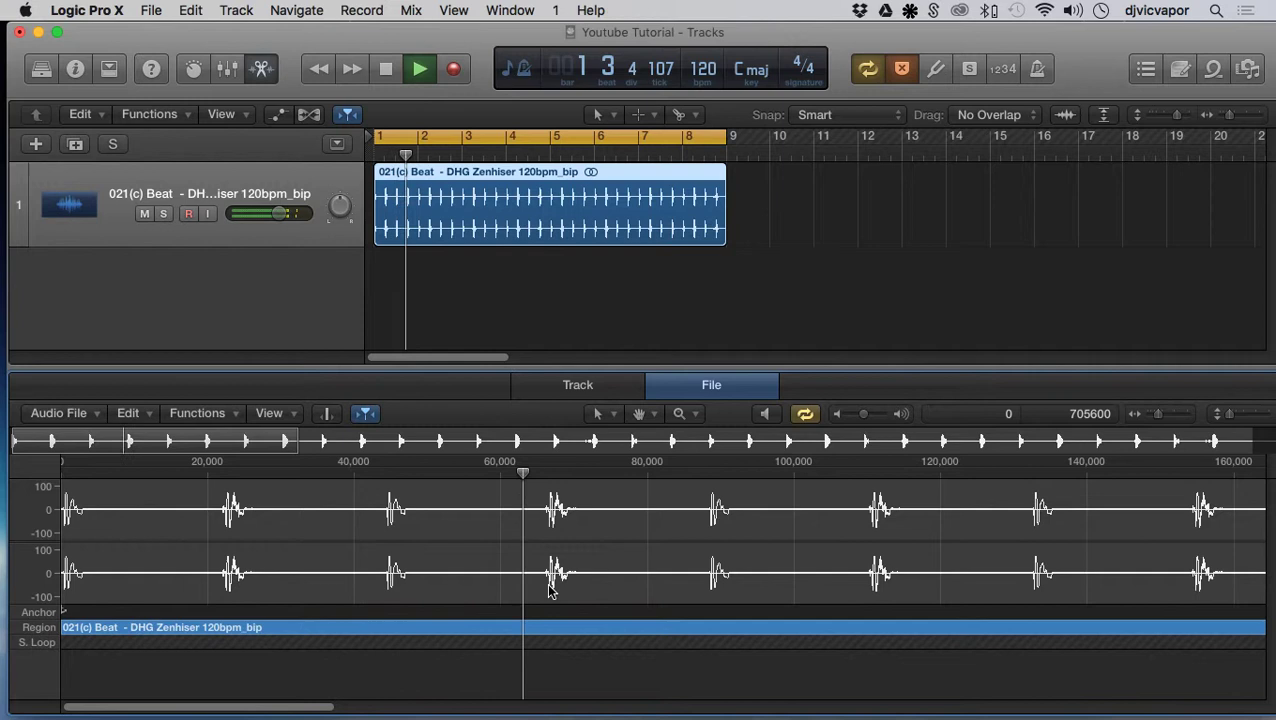
key("space")
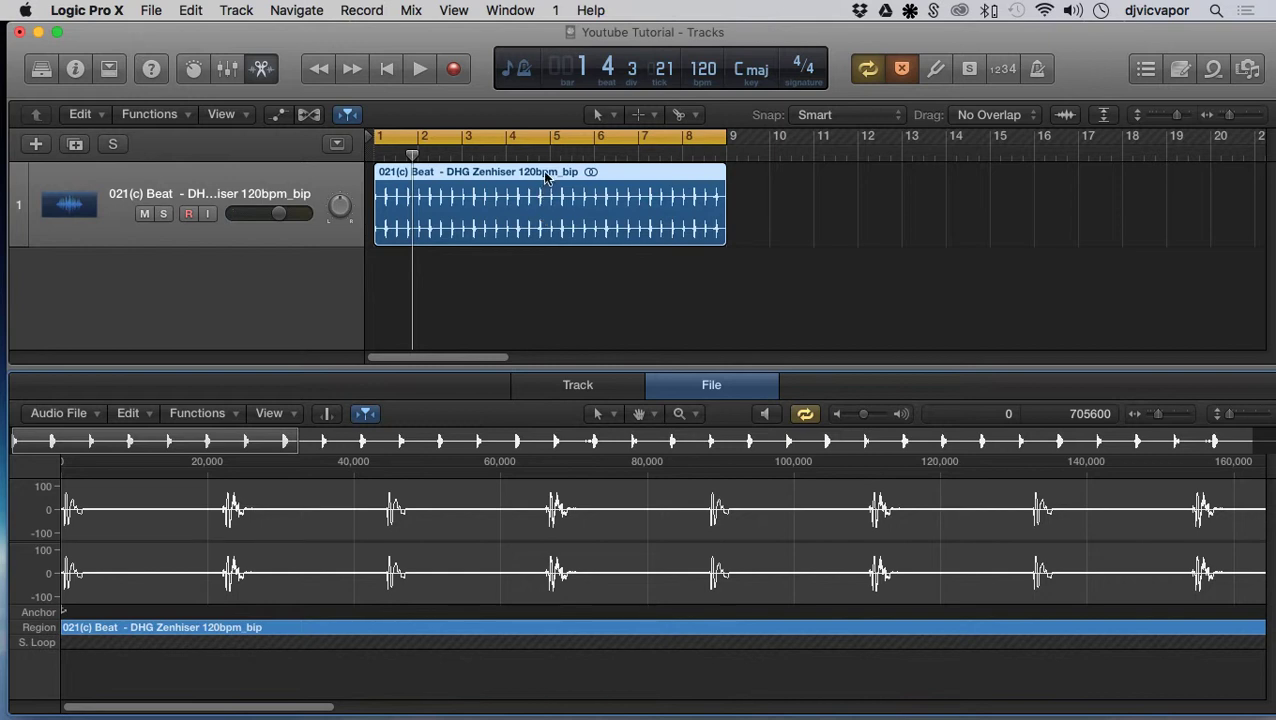
Select one clap hit (22019 samples from sample 65918) and loop-preview it with Prelisten.
left_click(546, 572)
left_click_drag(546, 572, 707, 572)
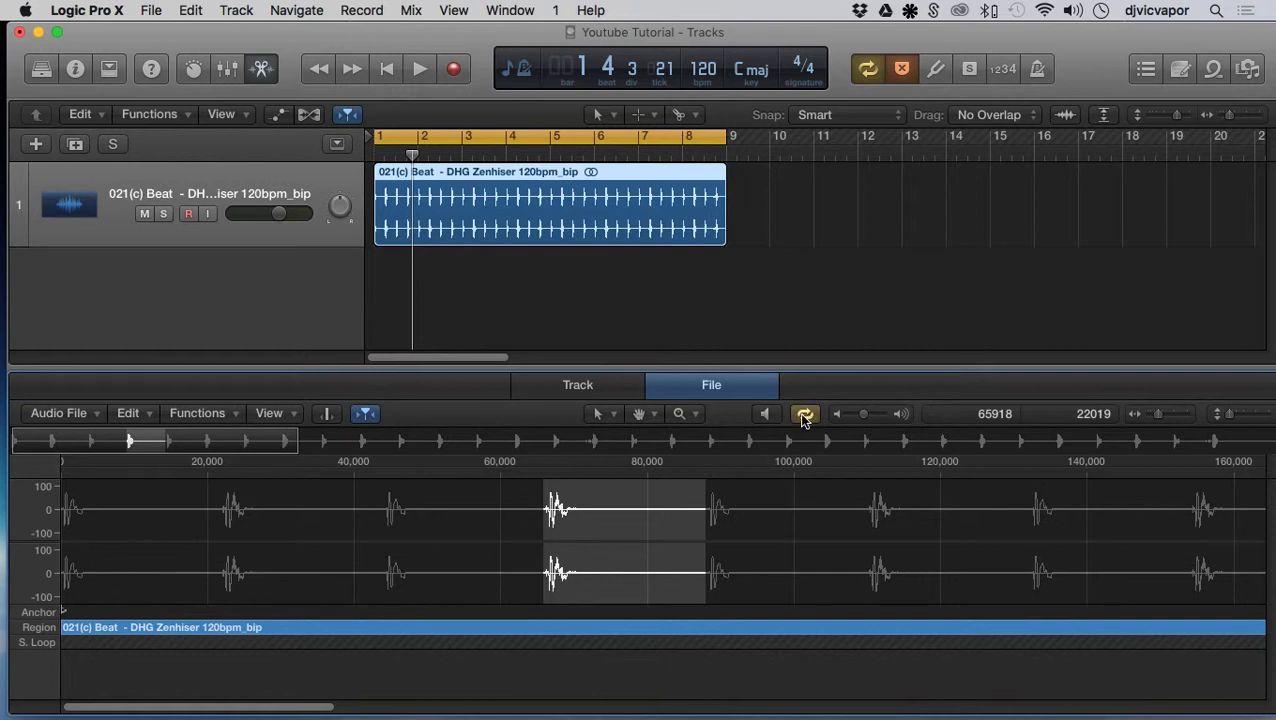
left_click(767, 416)
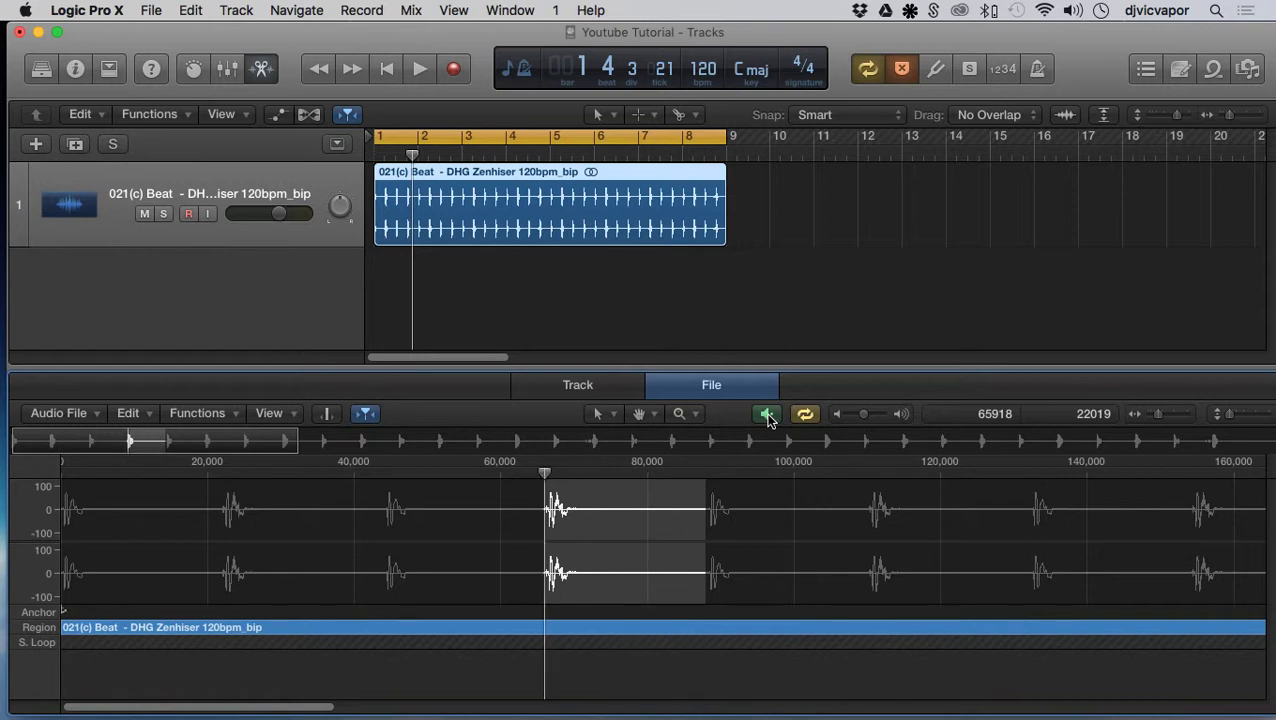
left_click(767, 416)
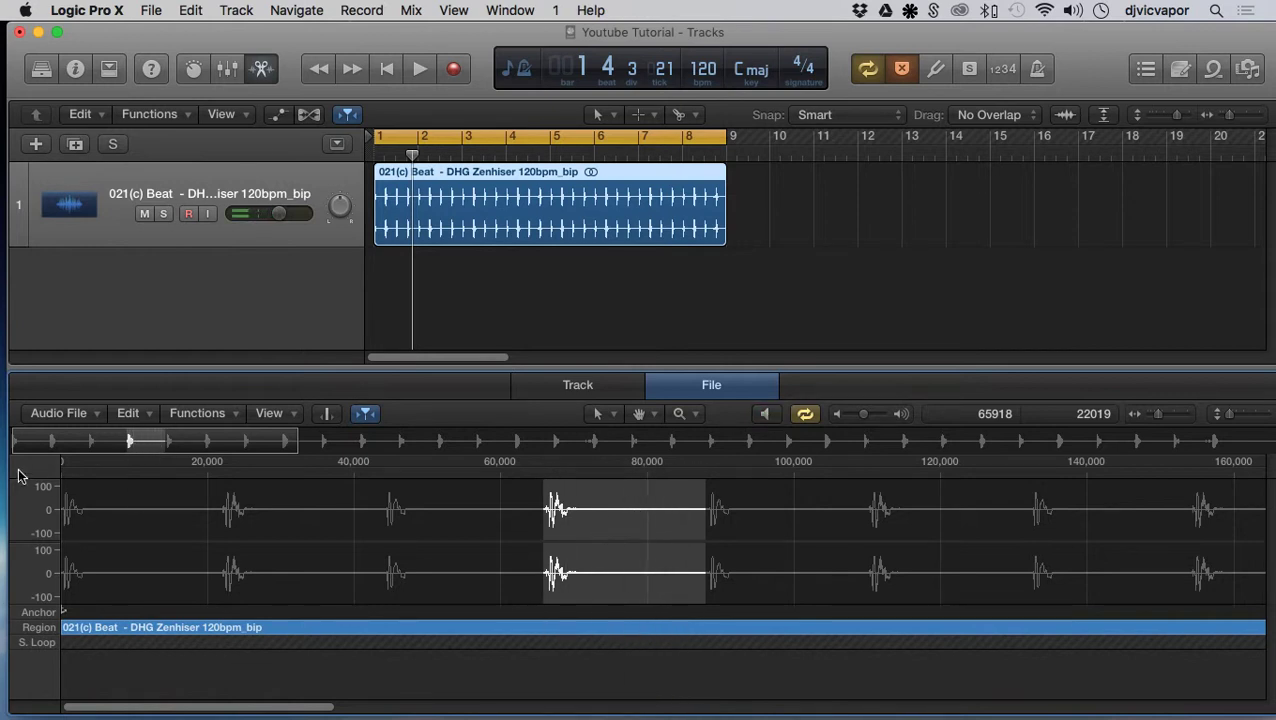
Save the selected clap as an AIFF file named 'reverse clap' on the Desktop.
left_click(92, 414)
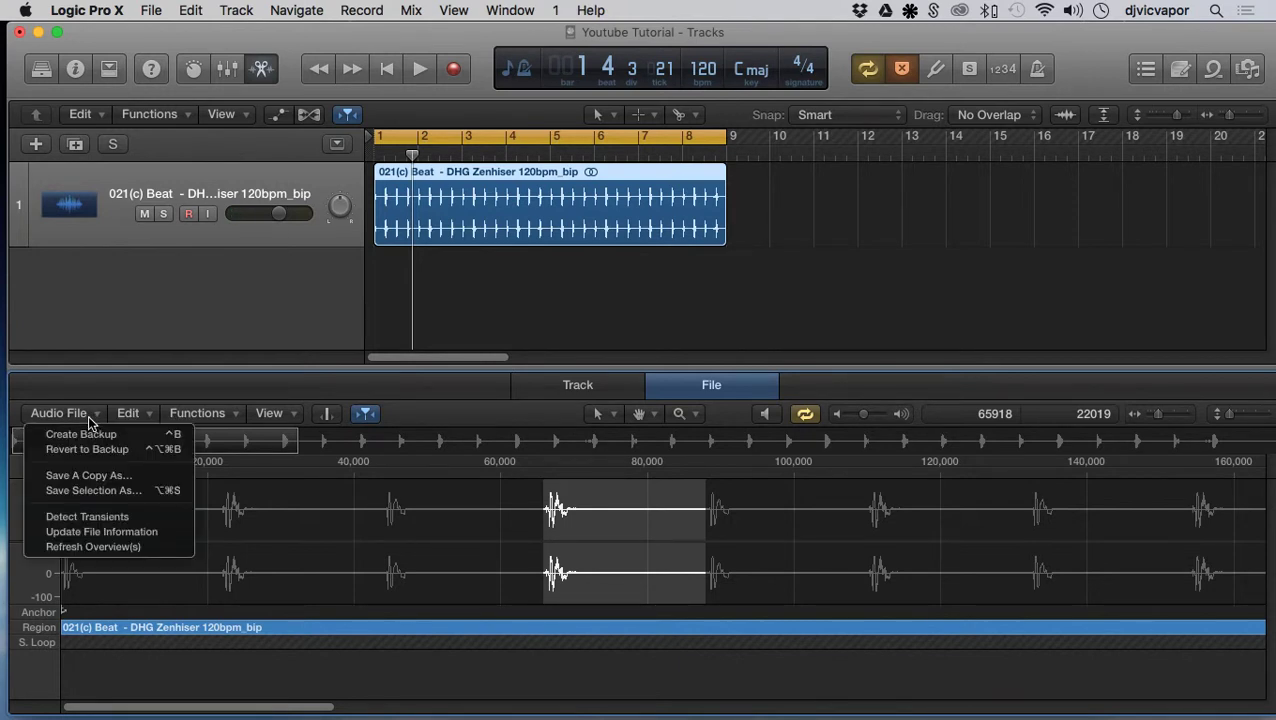
left_click(88, 491)
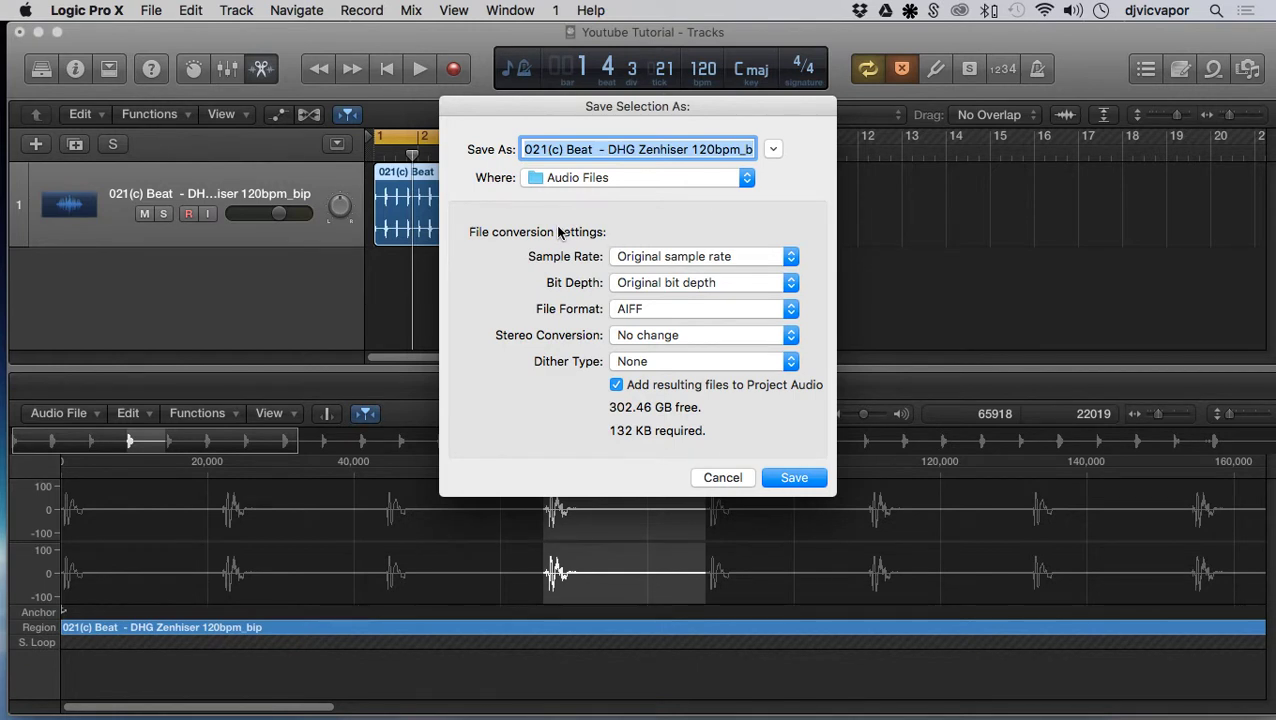
type("reverse")
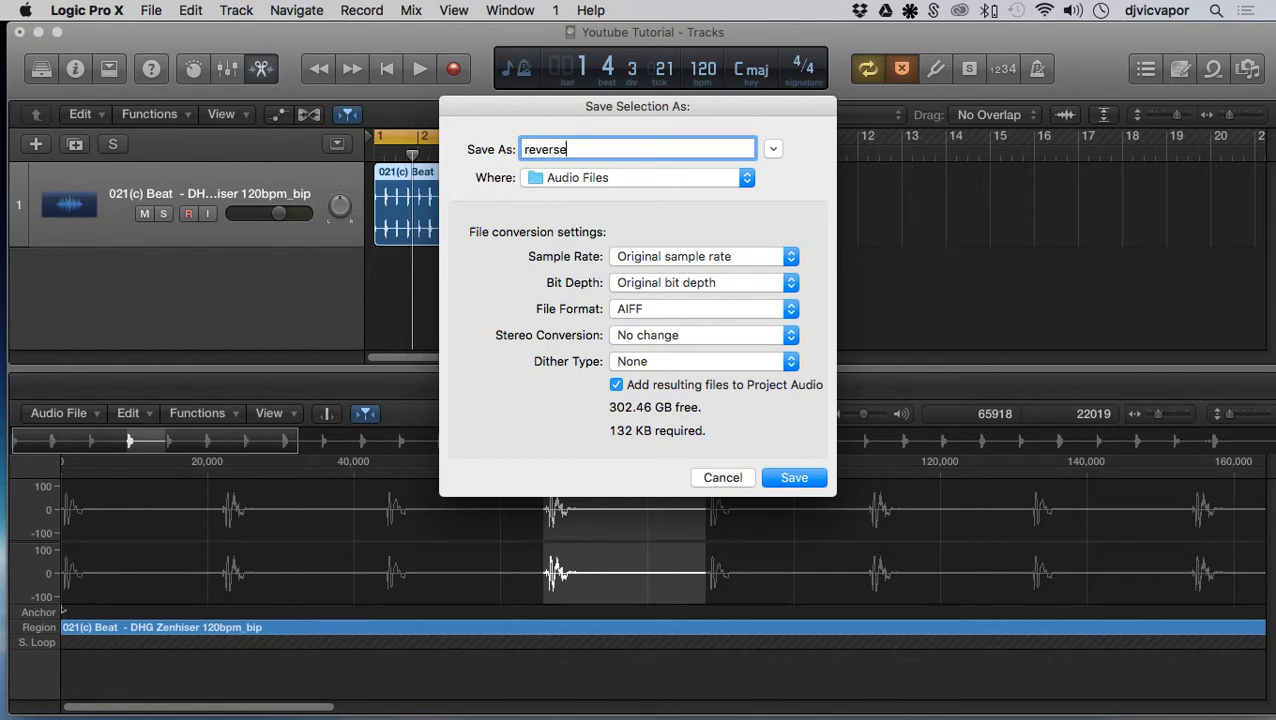
type(" clap")
left_click(668, 179)
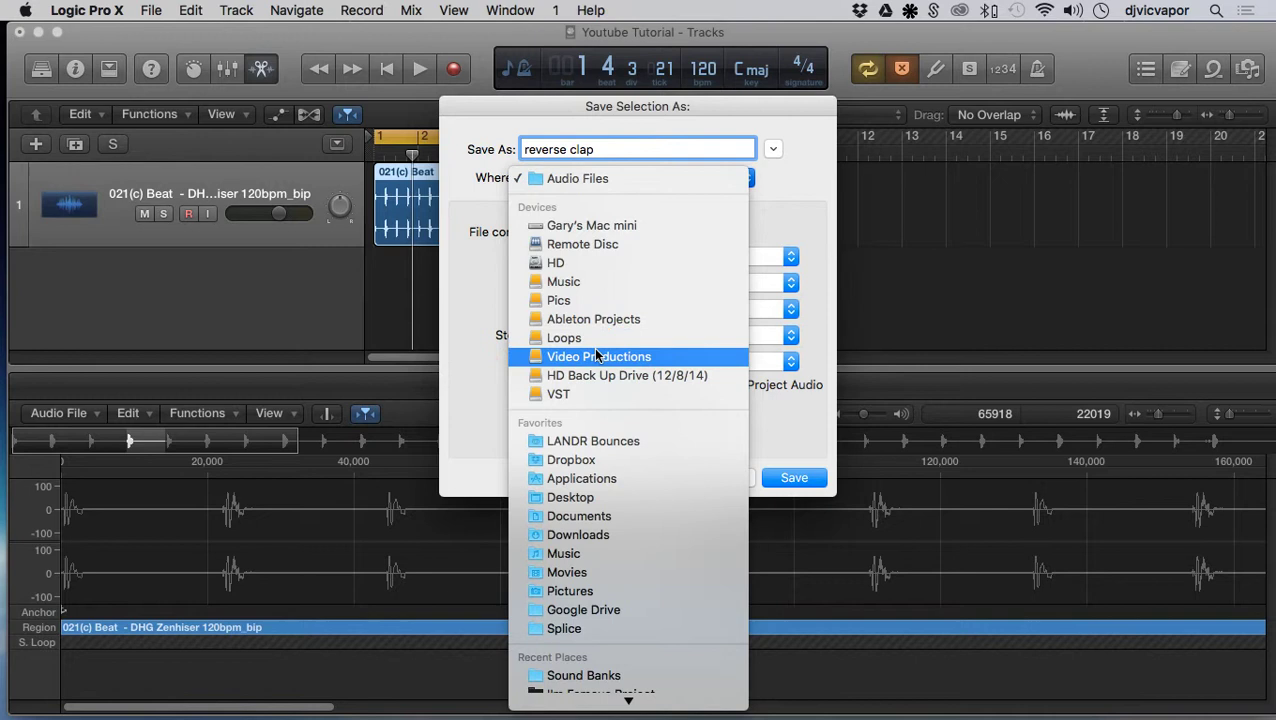
left_click(604, 497)
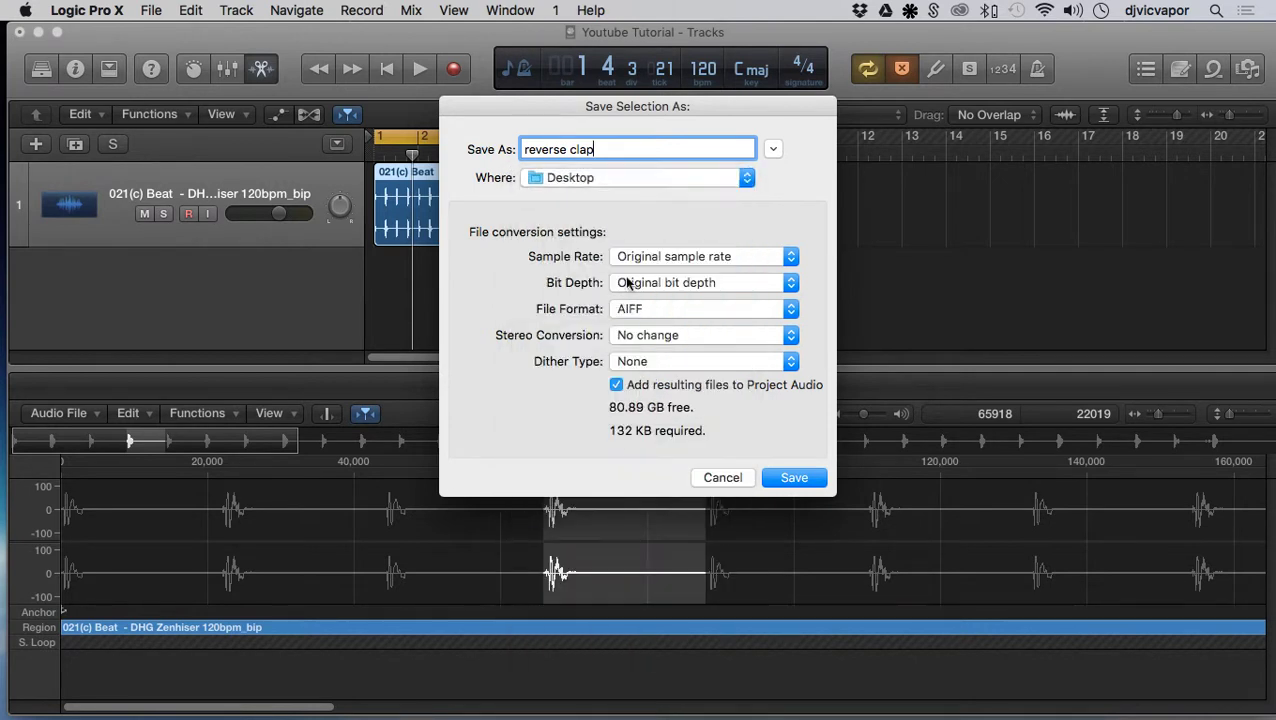
Finish saving, then drop reverse clap.aif from the Browser onto a new track at bar 2.
left_click(791, 480)
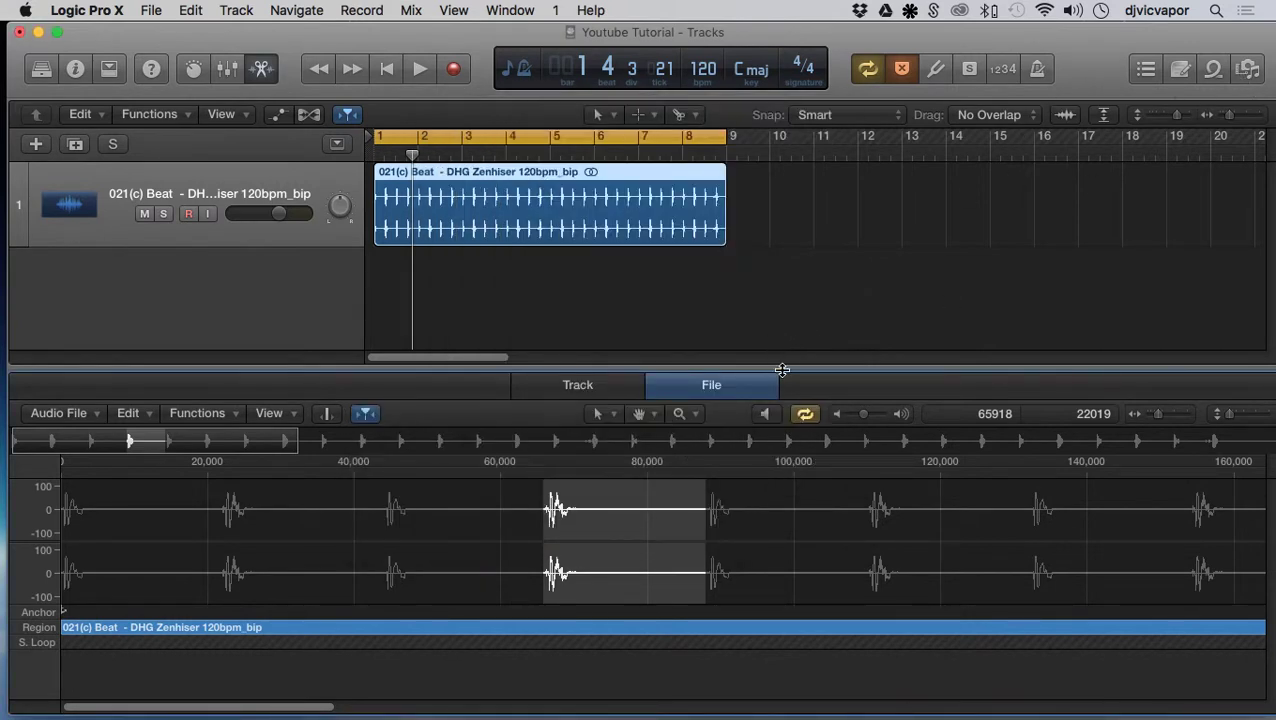
left_click_drag(782, 370, 778, 716)
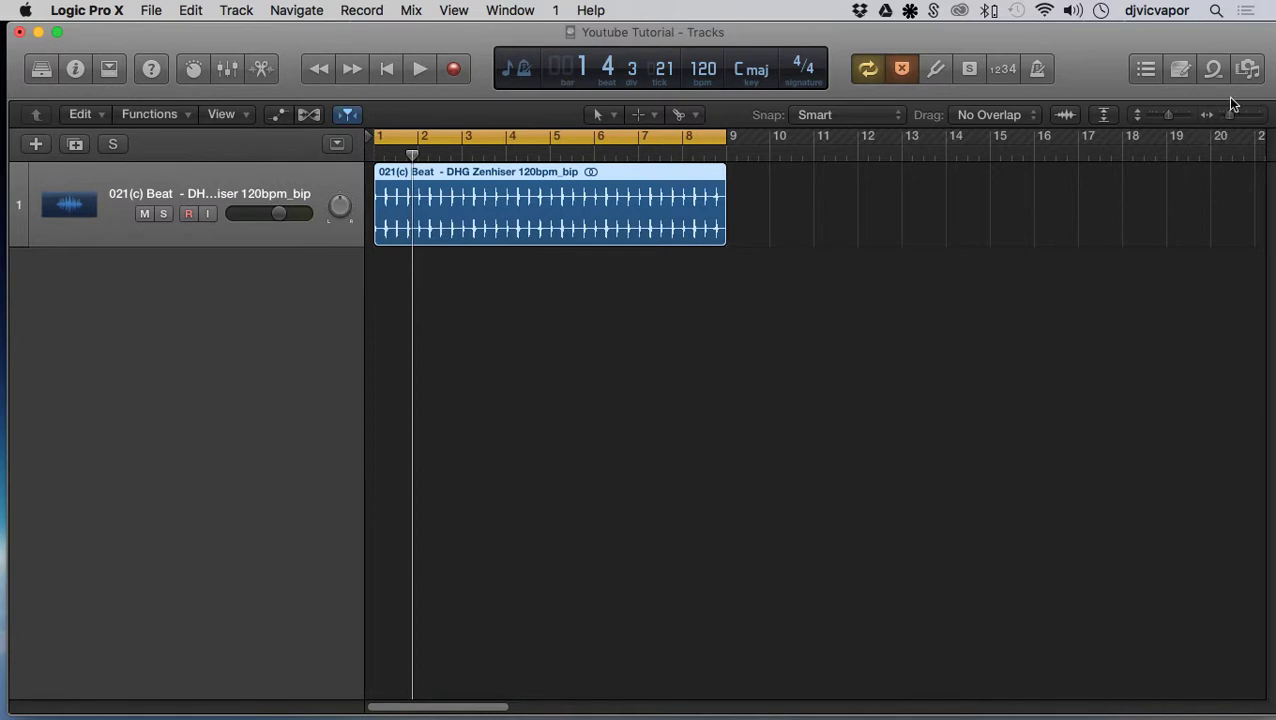
left_click(1246, 69)
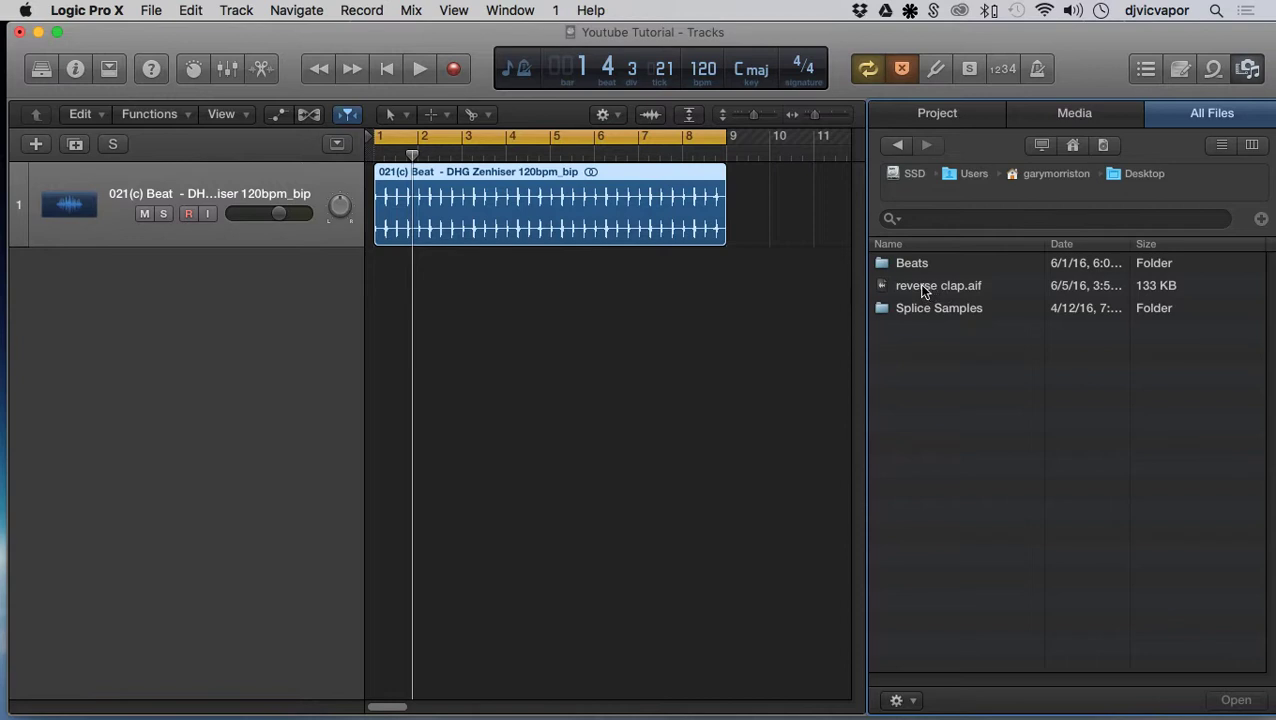
left_click_drag(923, 290, 421, 317)
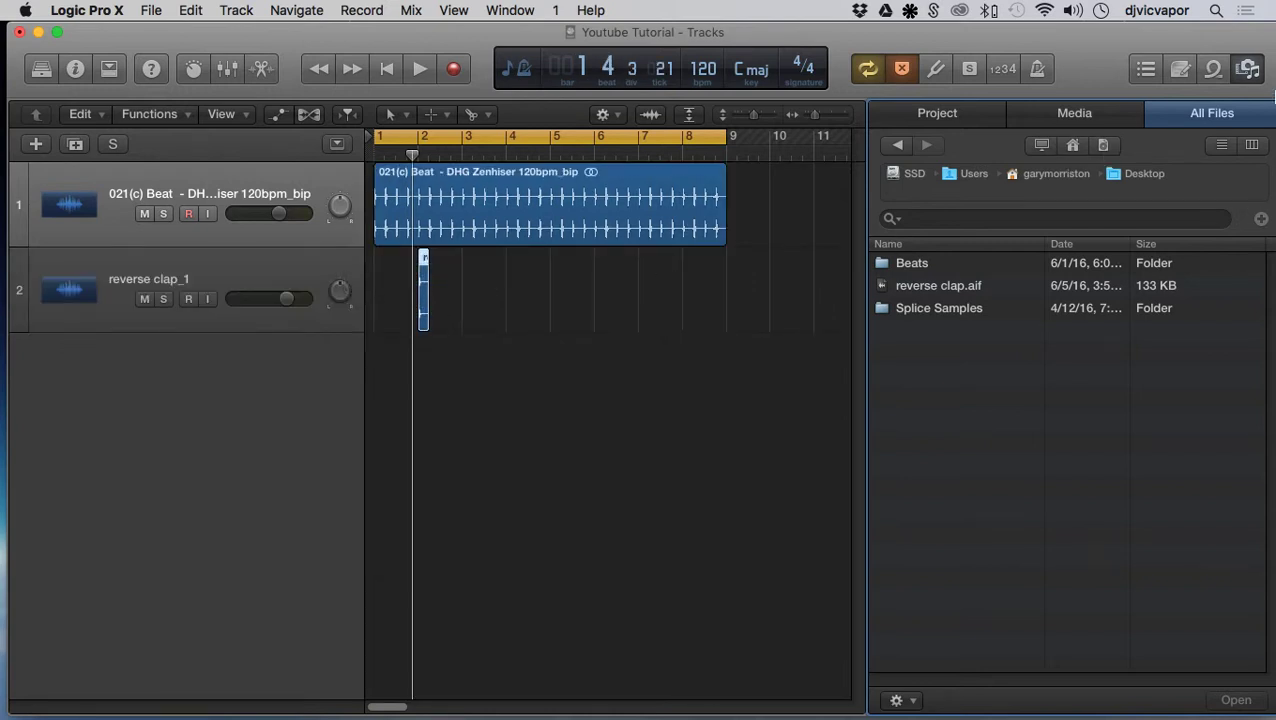
left_click(1248, 68)
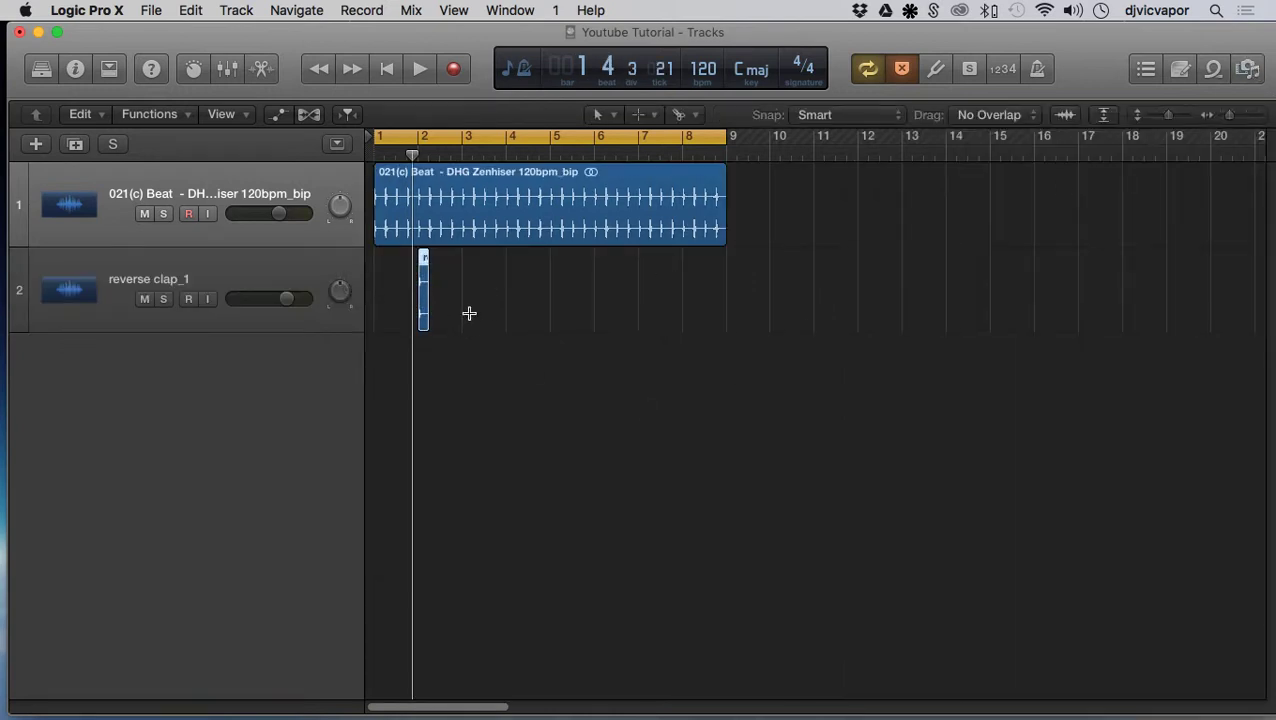
Solo the reverse clap_1 track, open its region in the Audio File editor, and play it once.
left_click(163, 298)
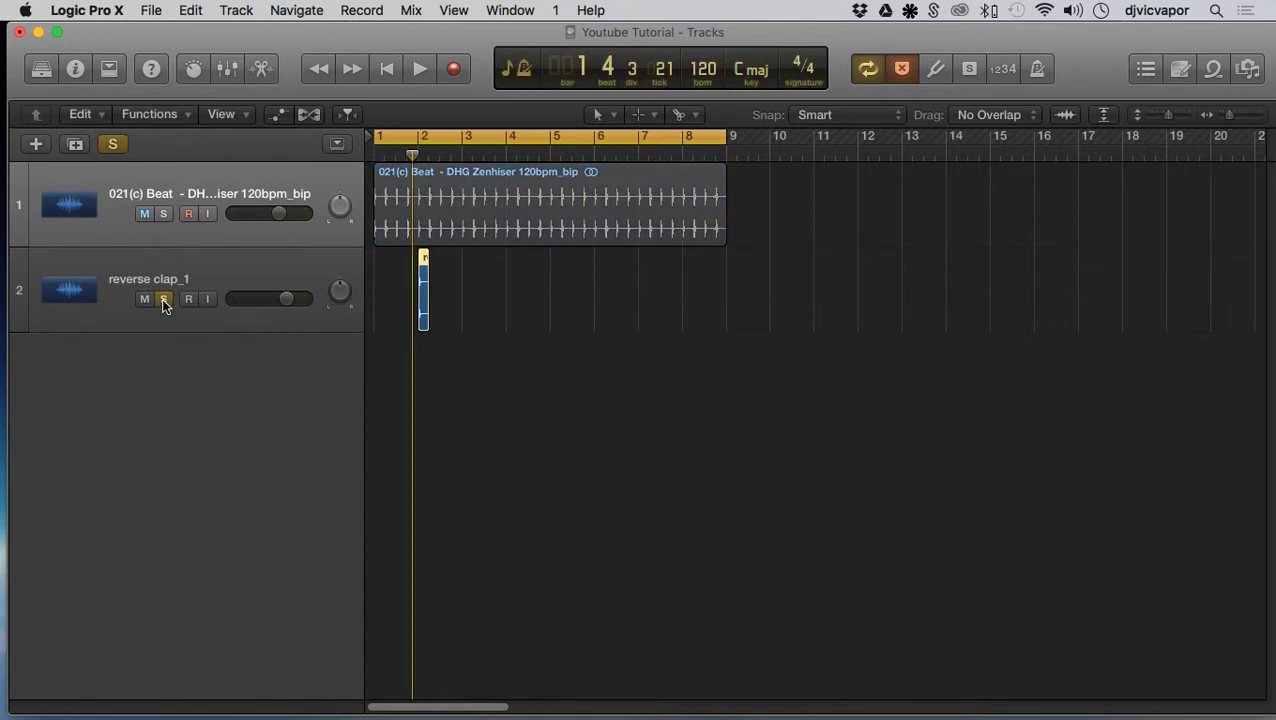
double_click(422, 254)
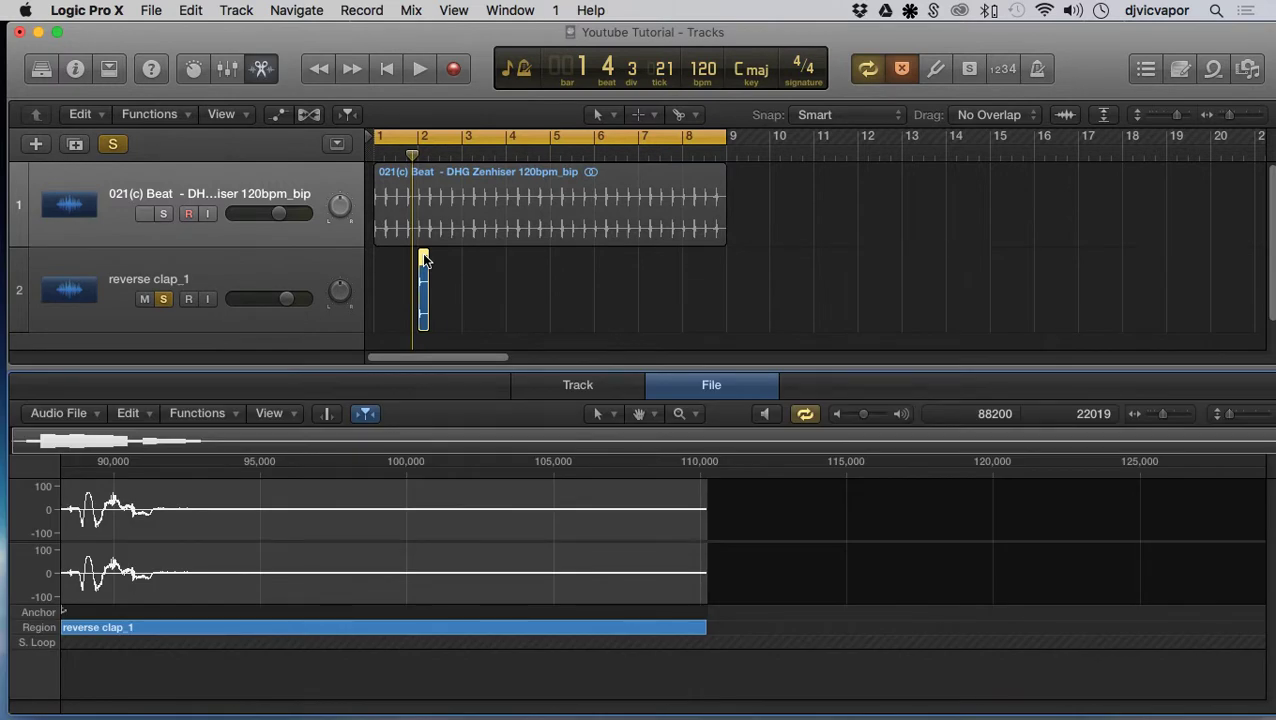
key("space")
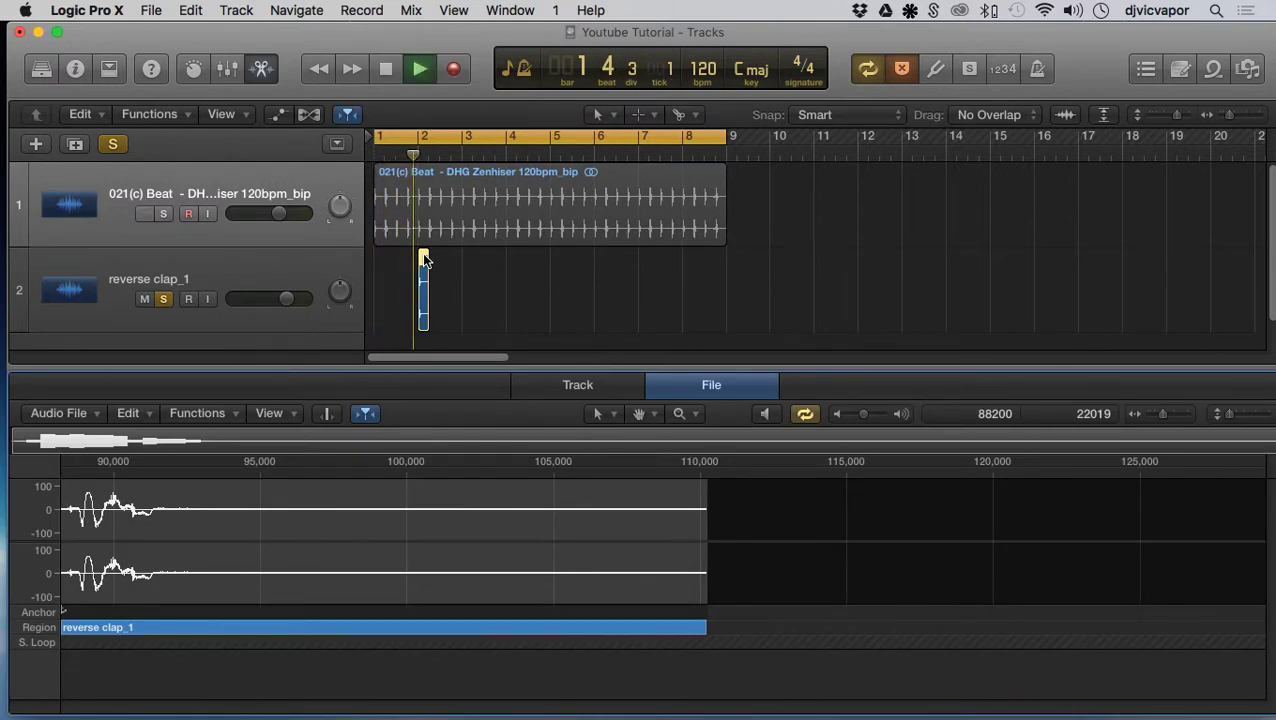
key("space")
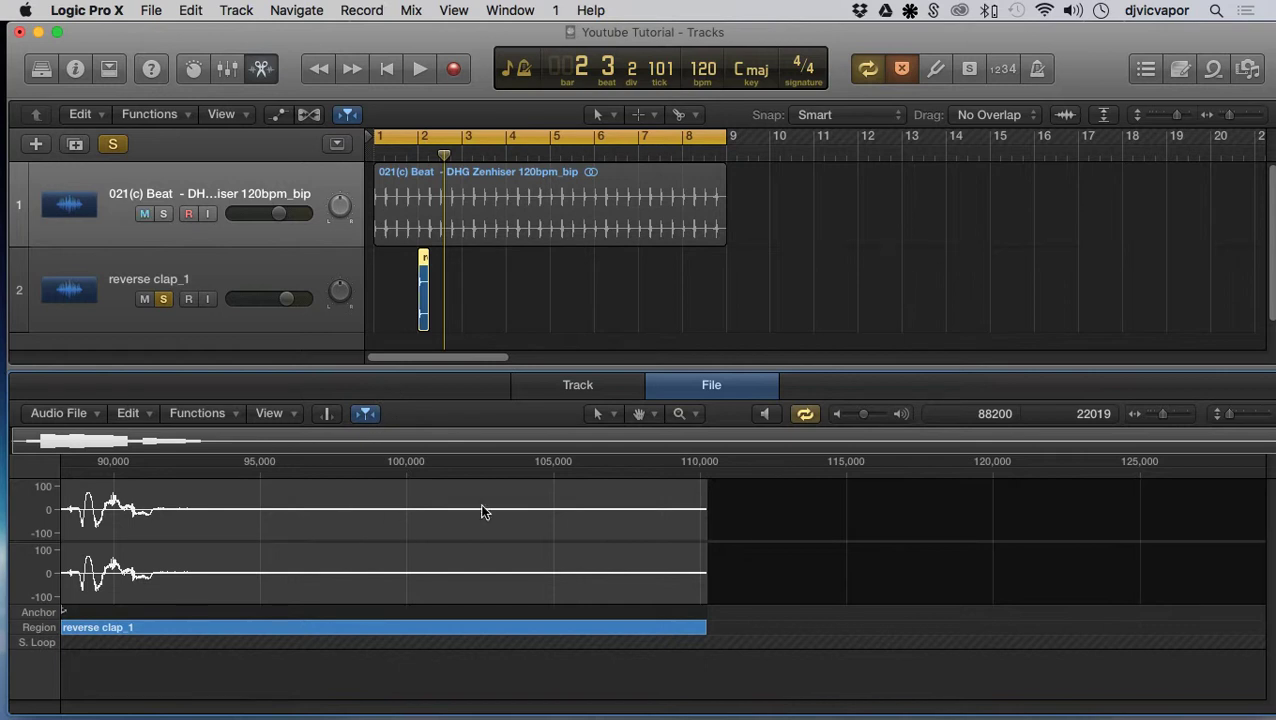
Apply Functions > Reverse to the reverse clap_1 sample, audition it, and deselect the waveform.
left_click(198, 413)
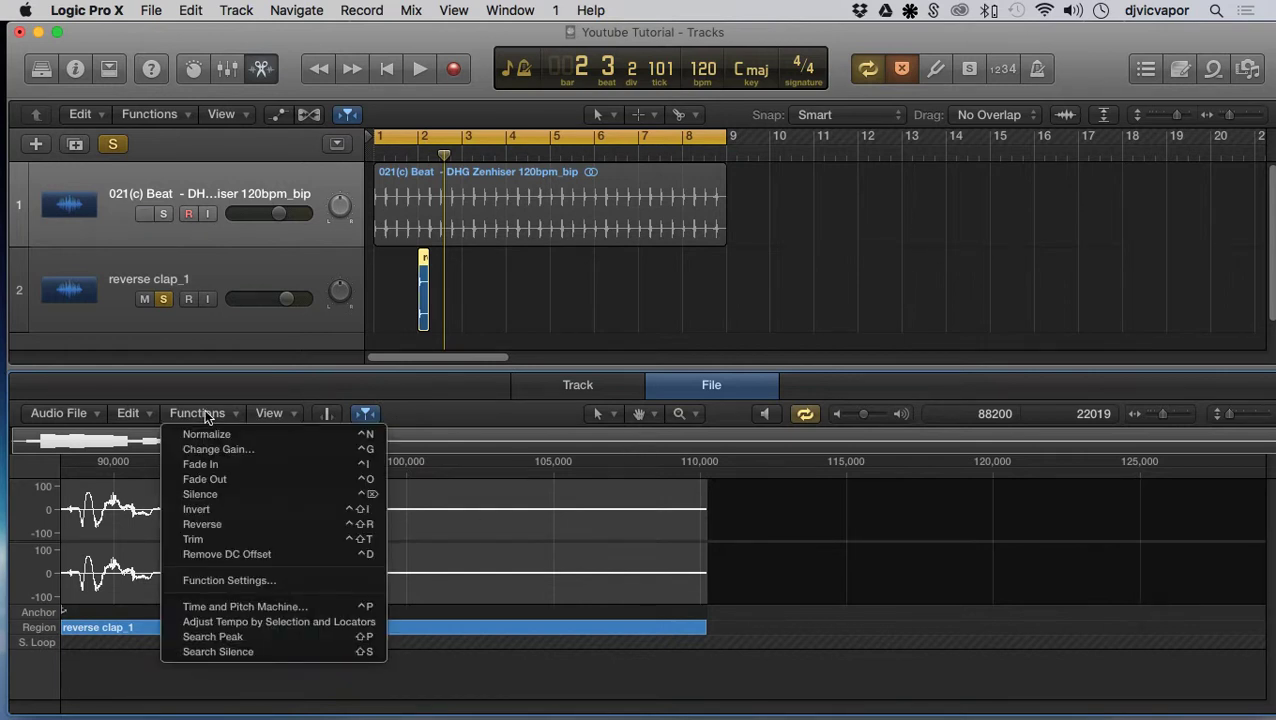
left_click(207, 527)
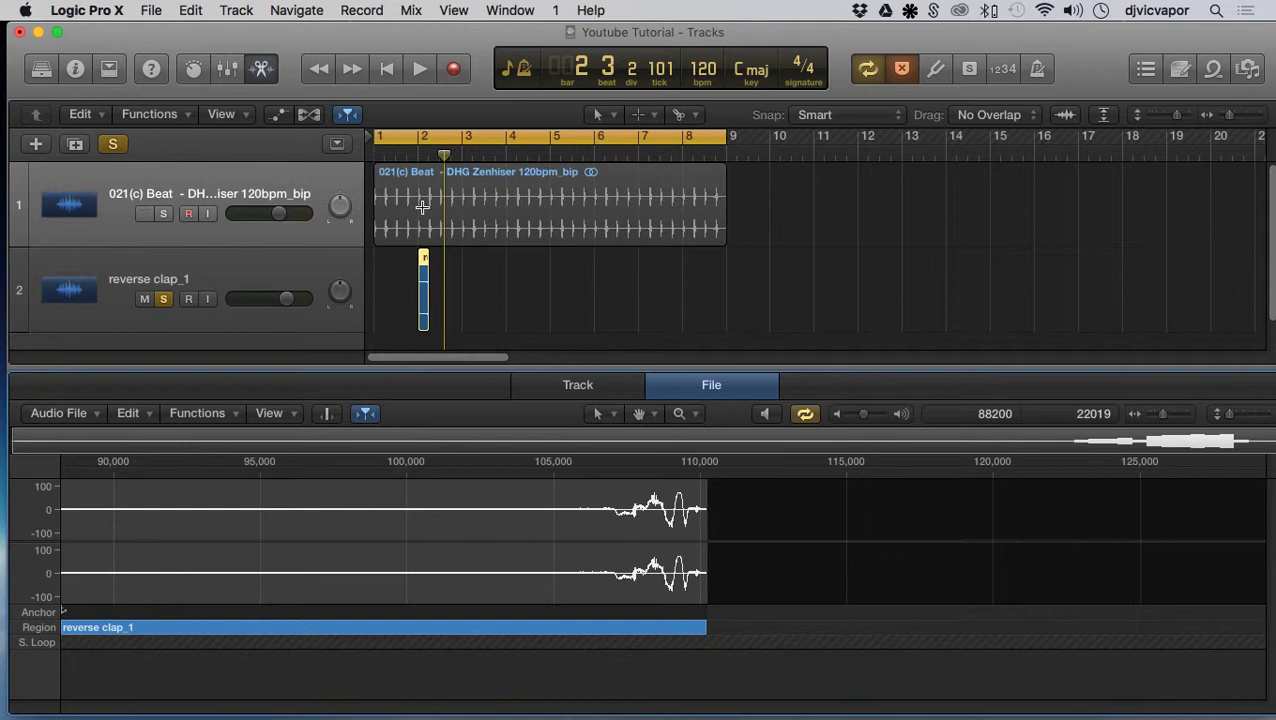
key("space")
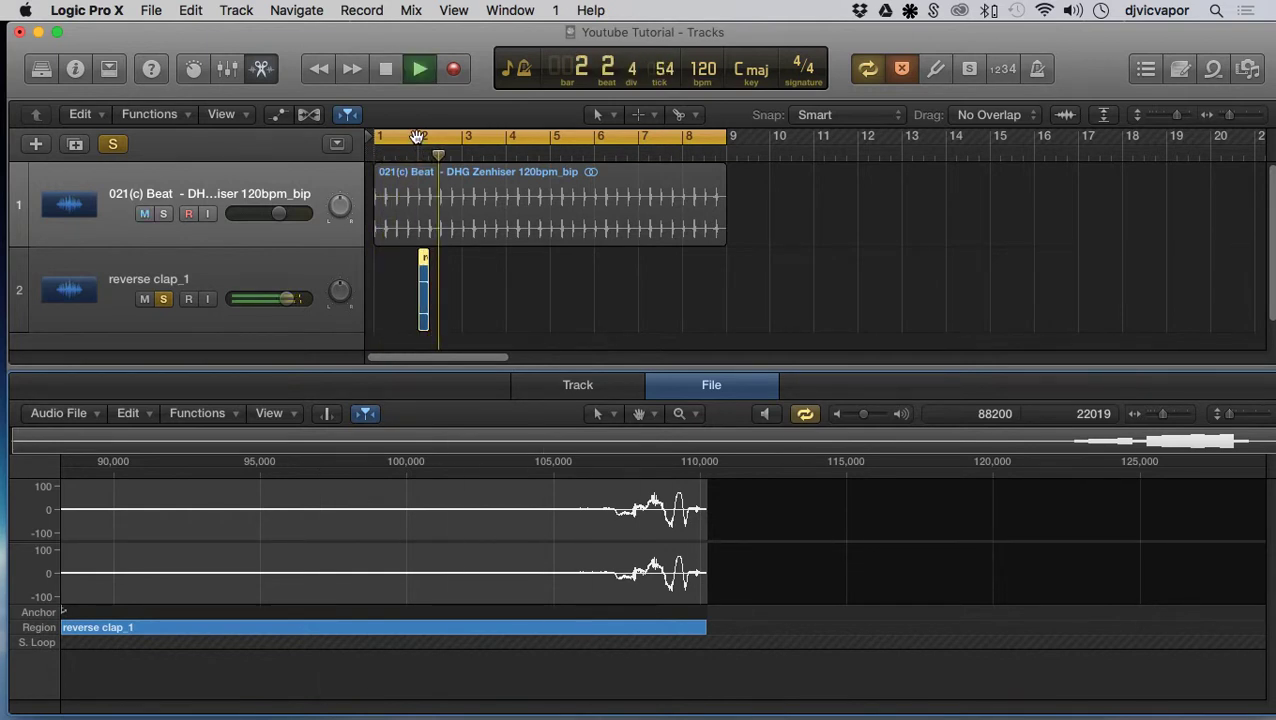
key("space")
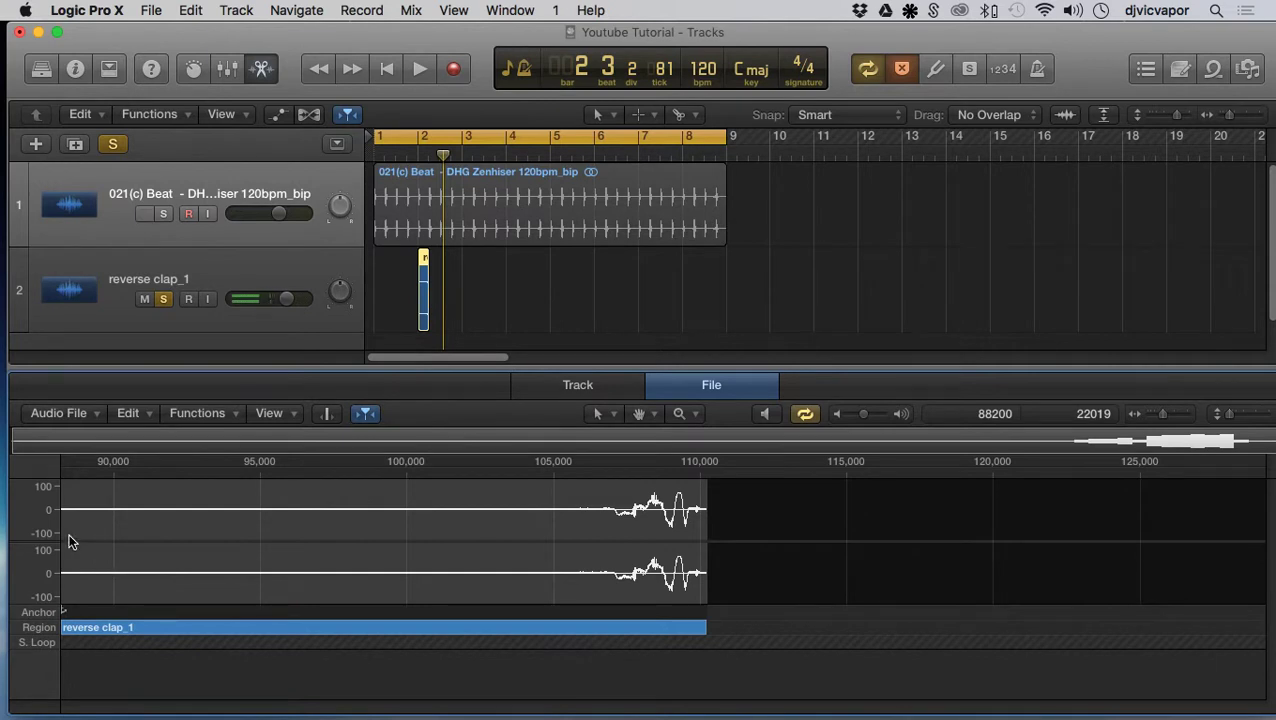
left_click(64, 528)
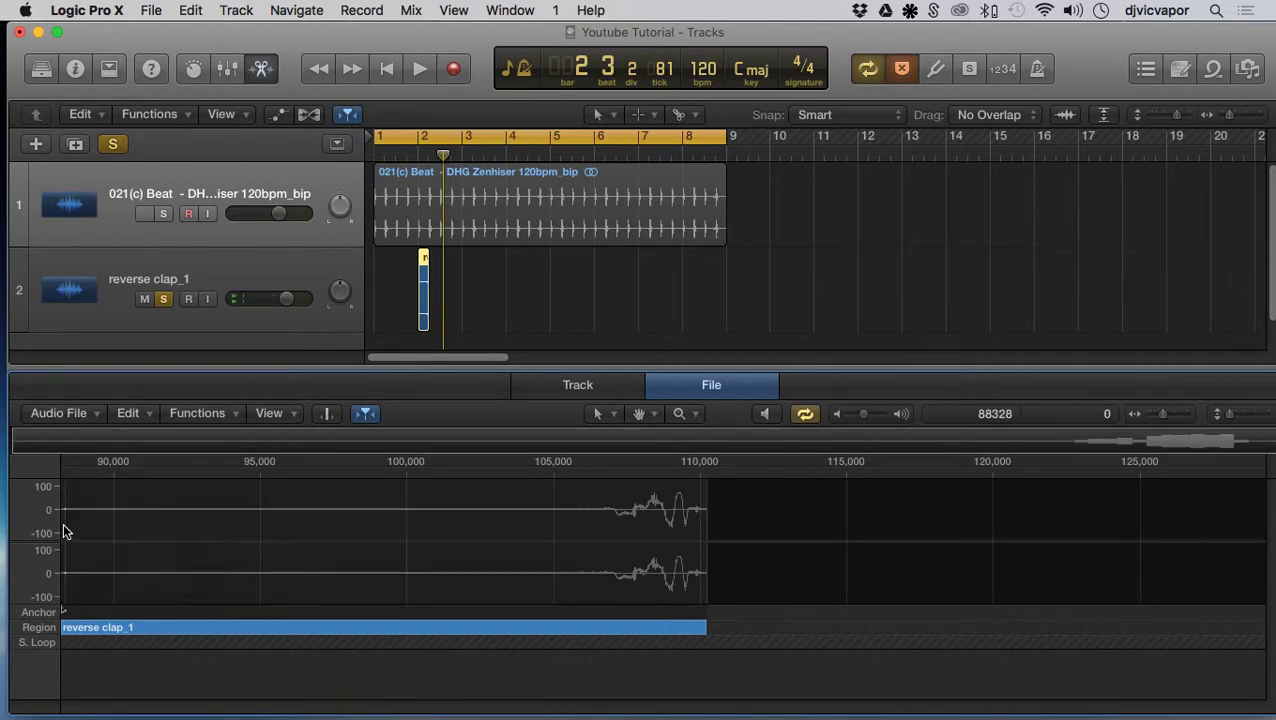
Apply Fade In to the quiet opening stretch of the reversed clap, audition it, and reselect the region.
left_click_drag(63, 532, 422, 540)
left_click(234, 414)
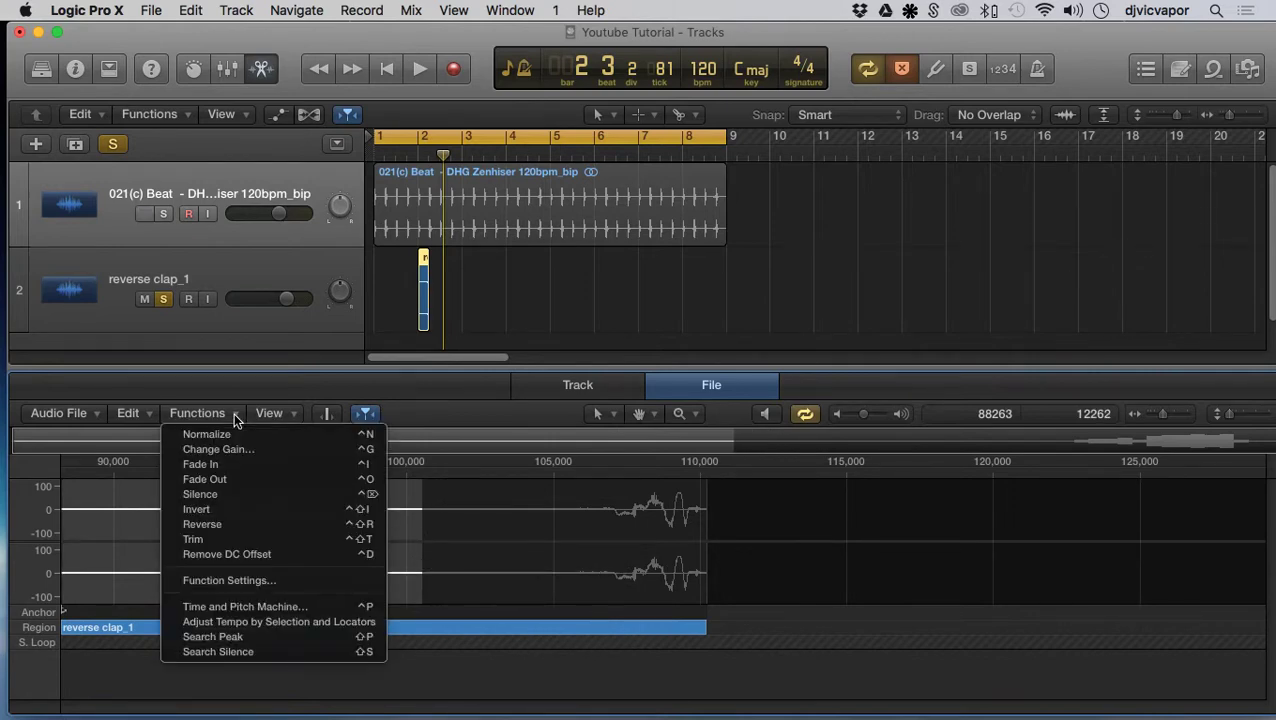
left_click(214, 464)
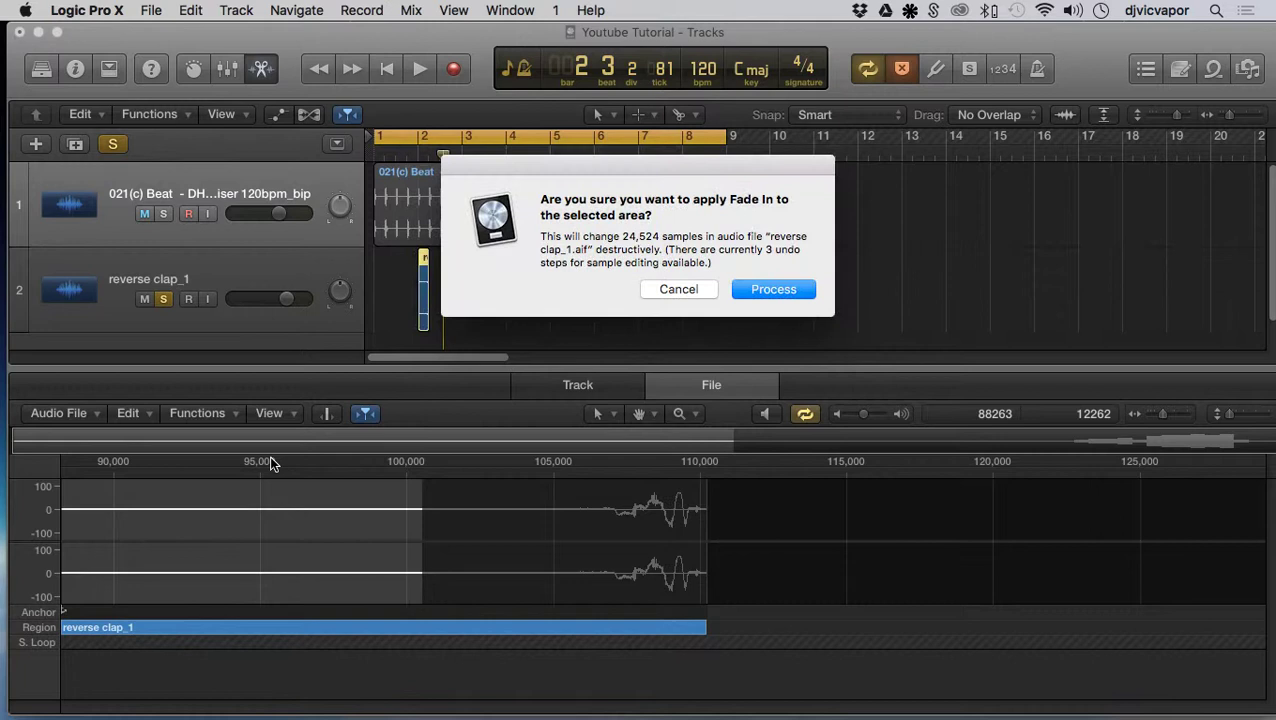
left_click(755, 292)
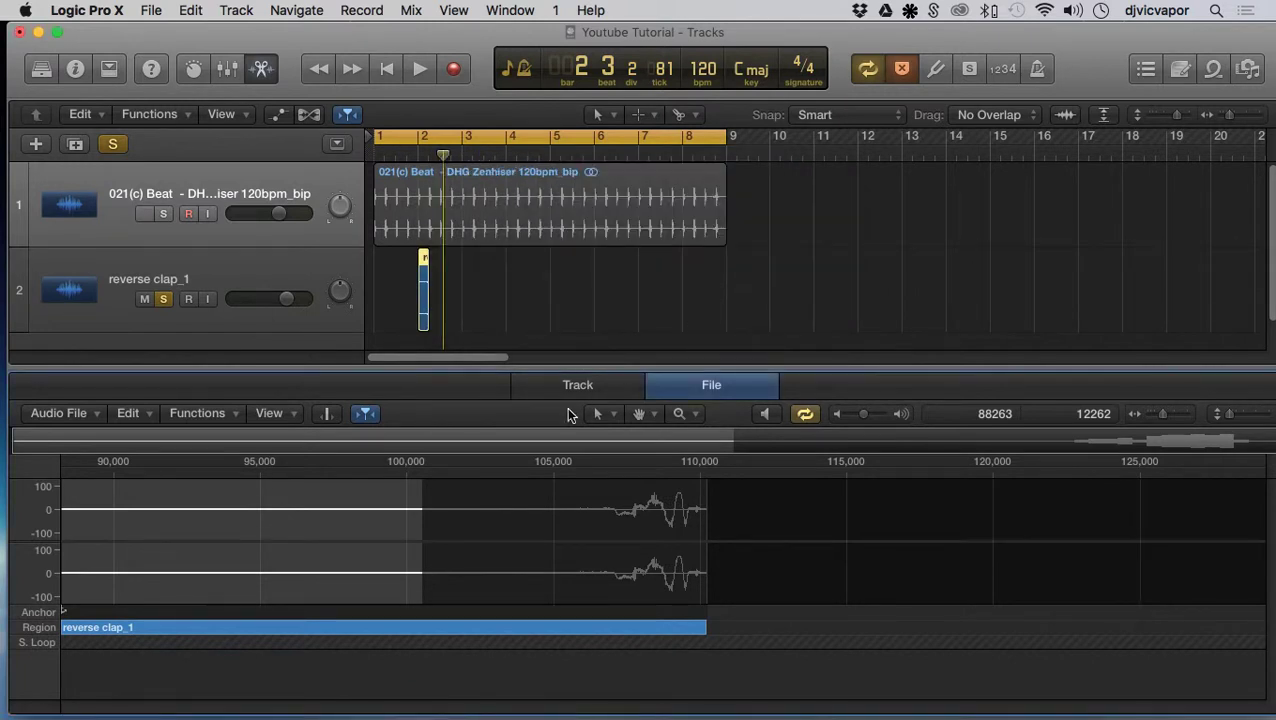
key("space")
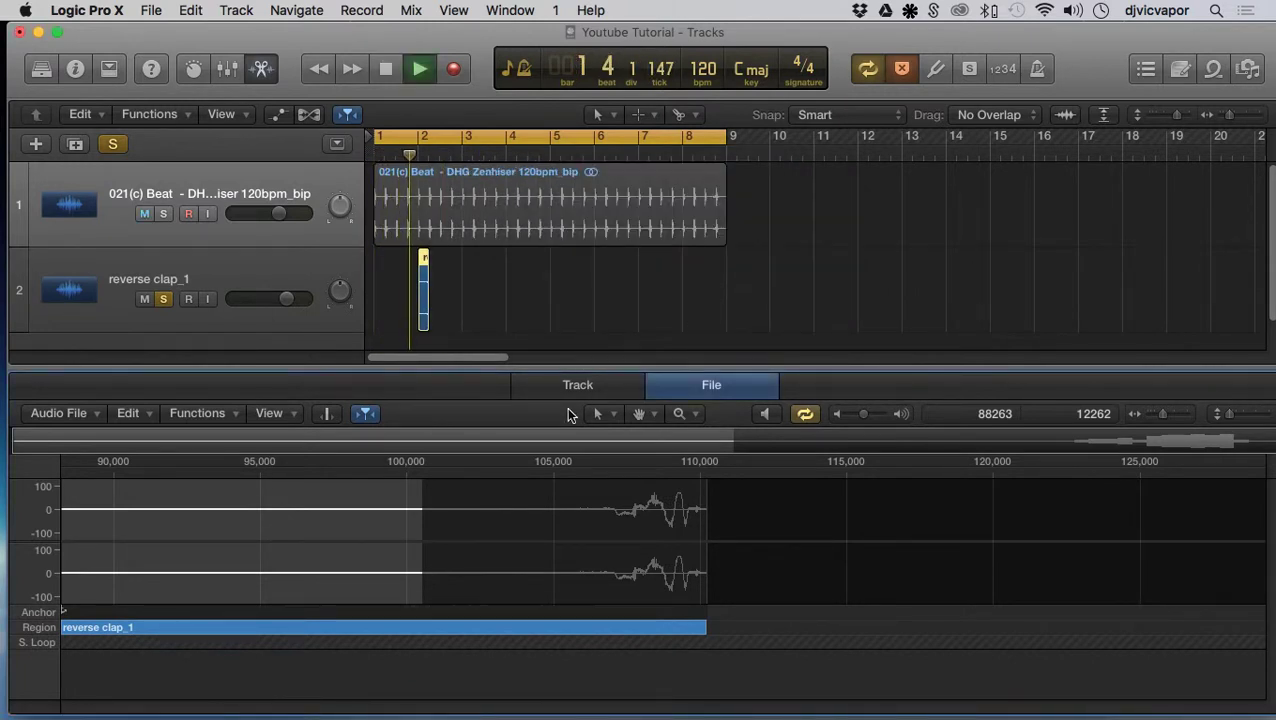
key("space")
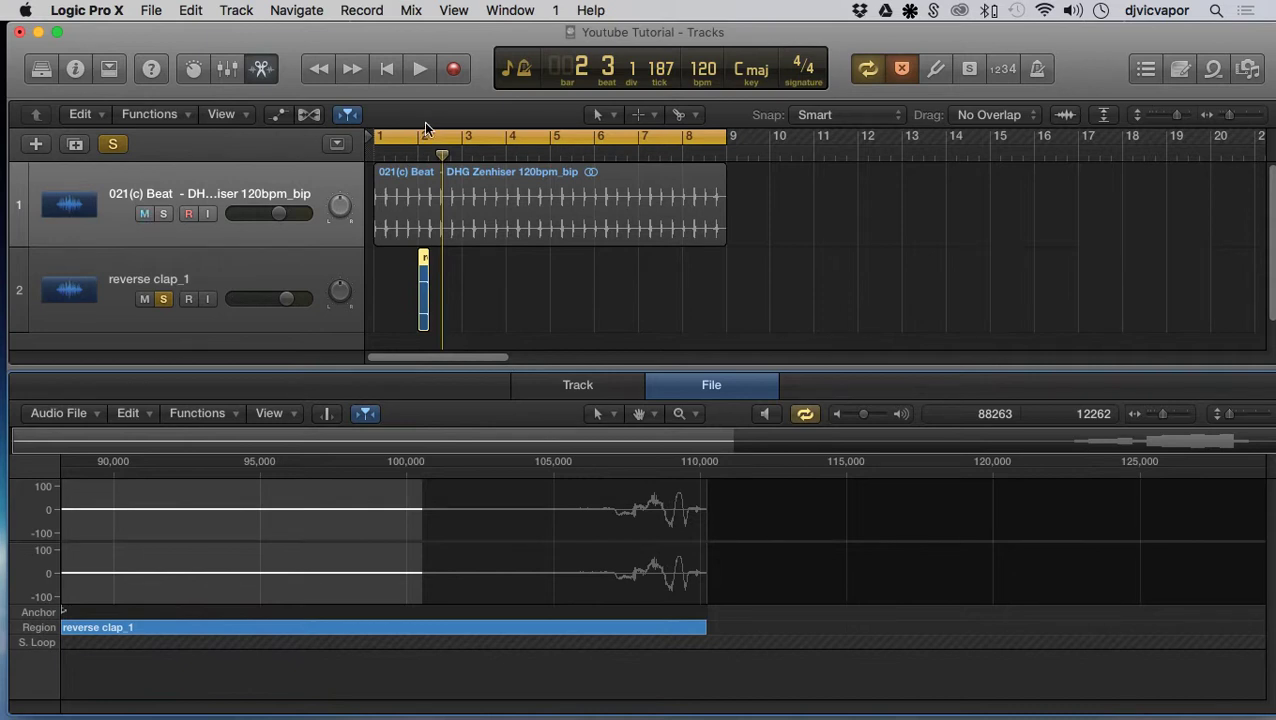
left_click_drag(421, 256, 425, 259)
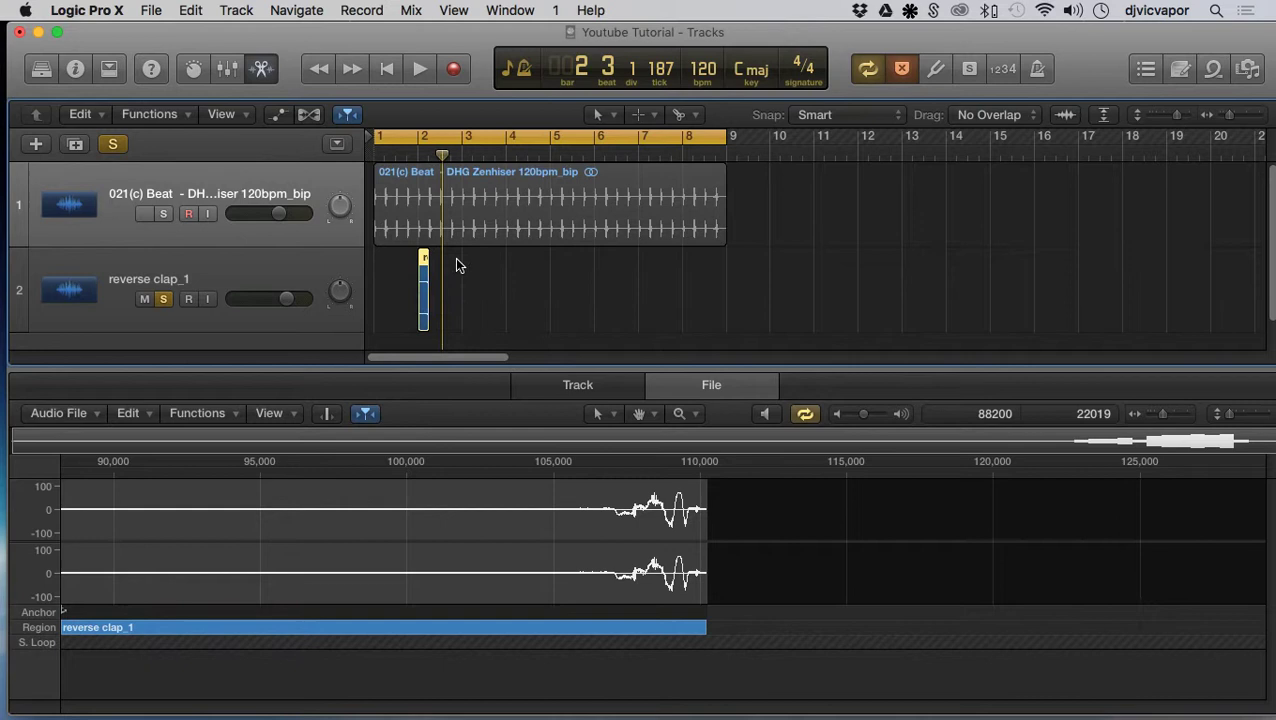
Turn off Solo on the reverse clap track, play both tracks together, and collapse the Audio File editor.
left_click(427, 183)
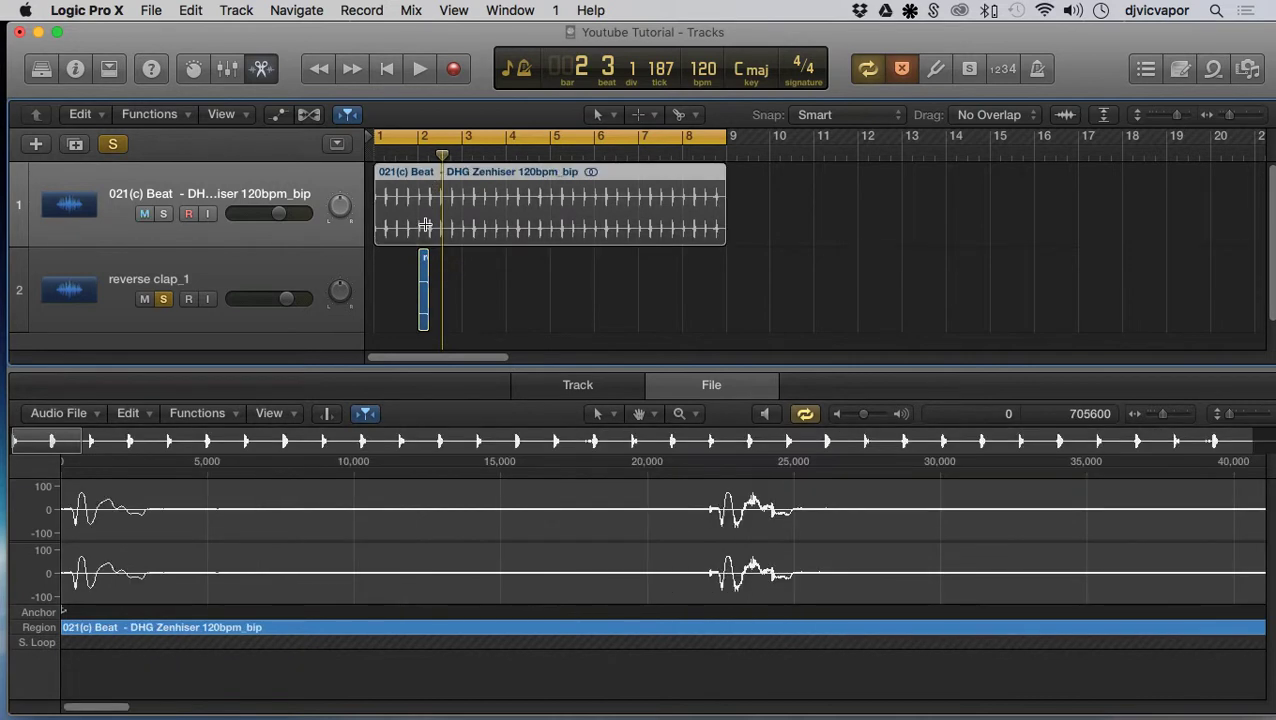
left_click(163, 299)
key("Return")
key("space")
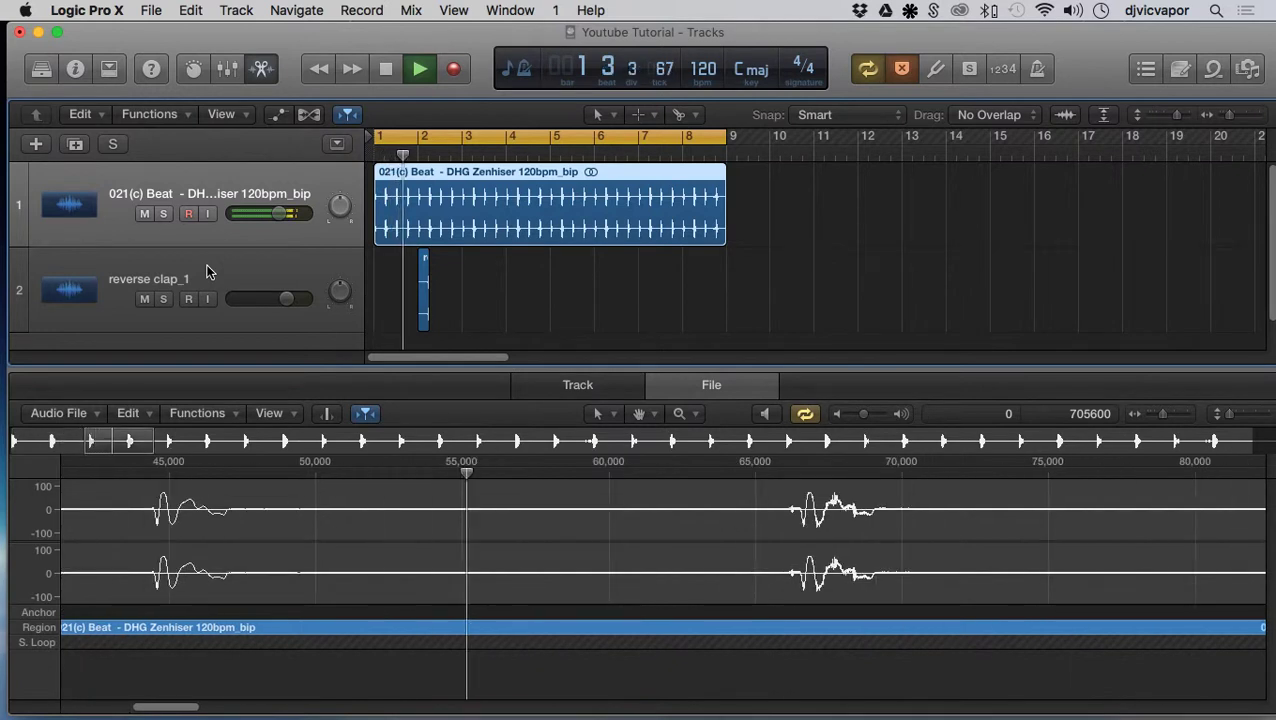
key("space")
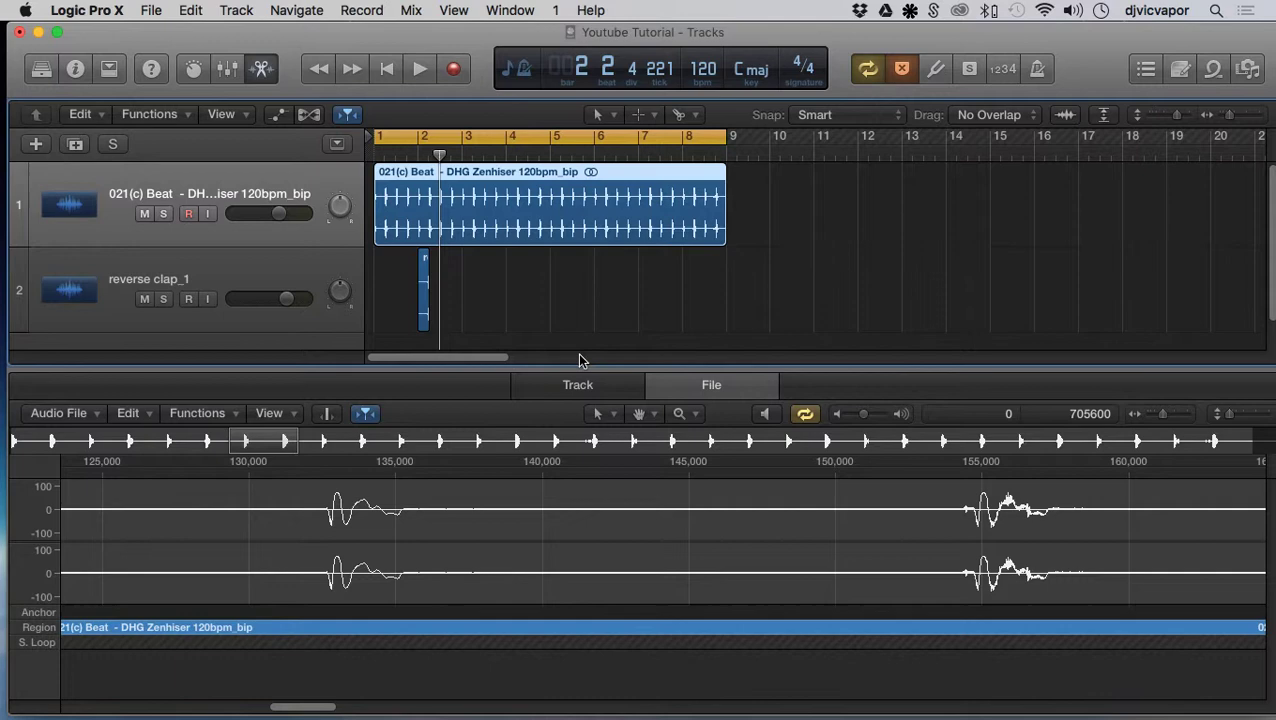
left_click_drag(577, 366, 575, 703)
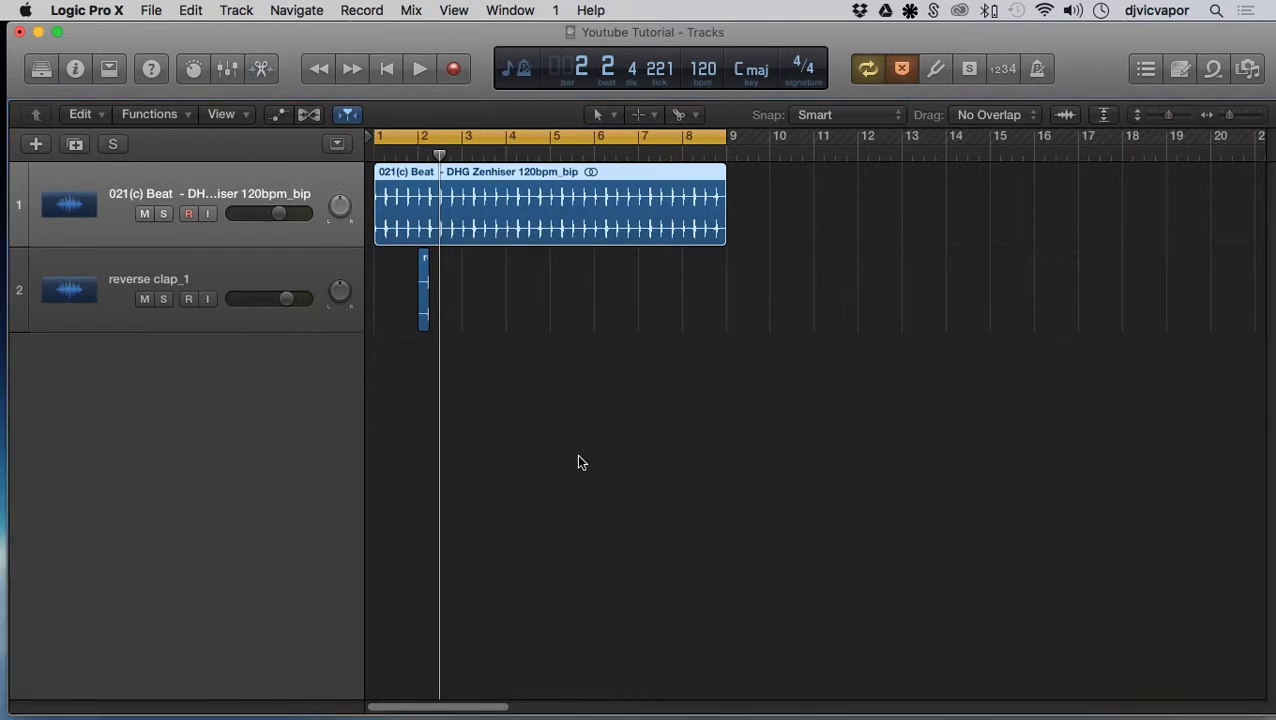